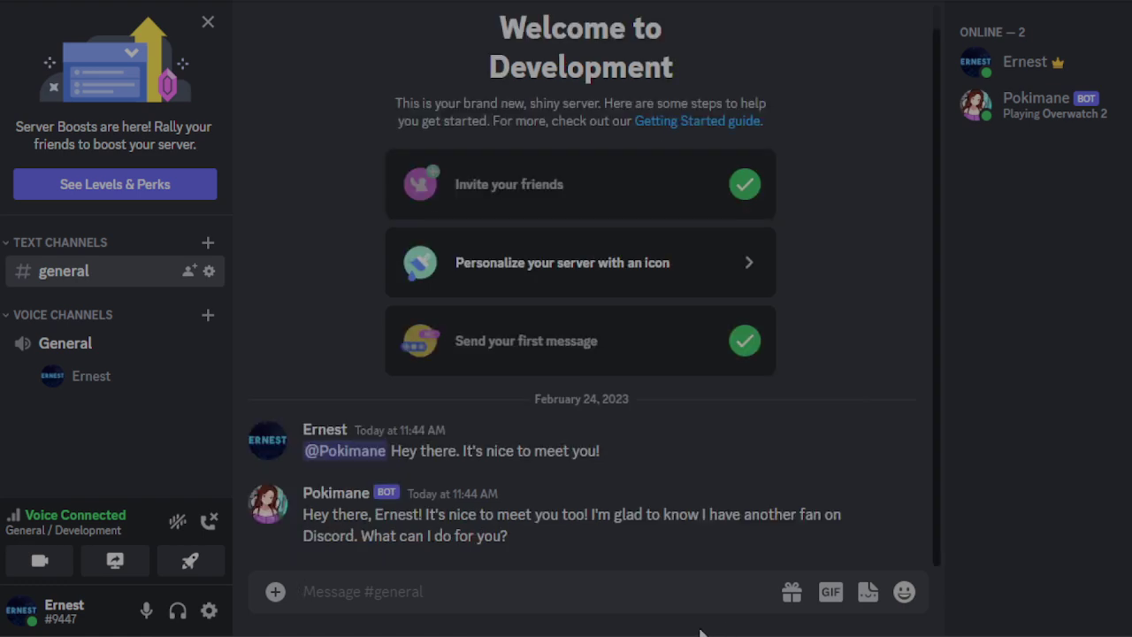
type("@")
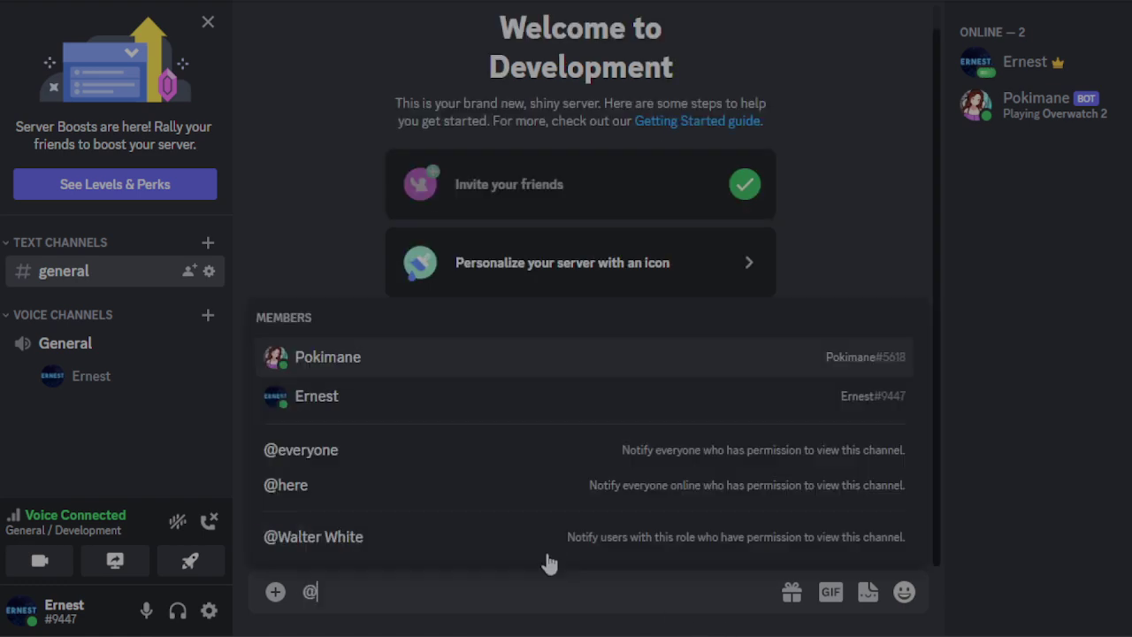
left_click(336, 361)
type("Can you h")
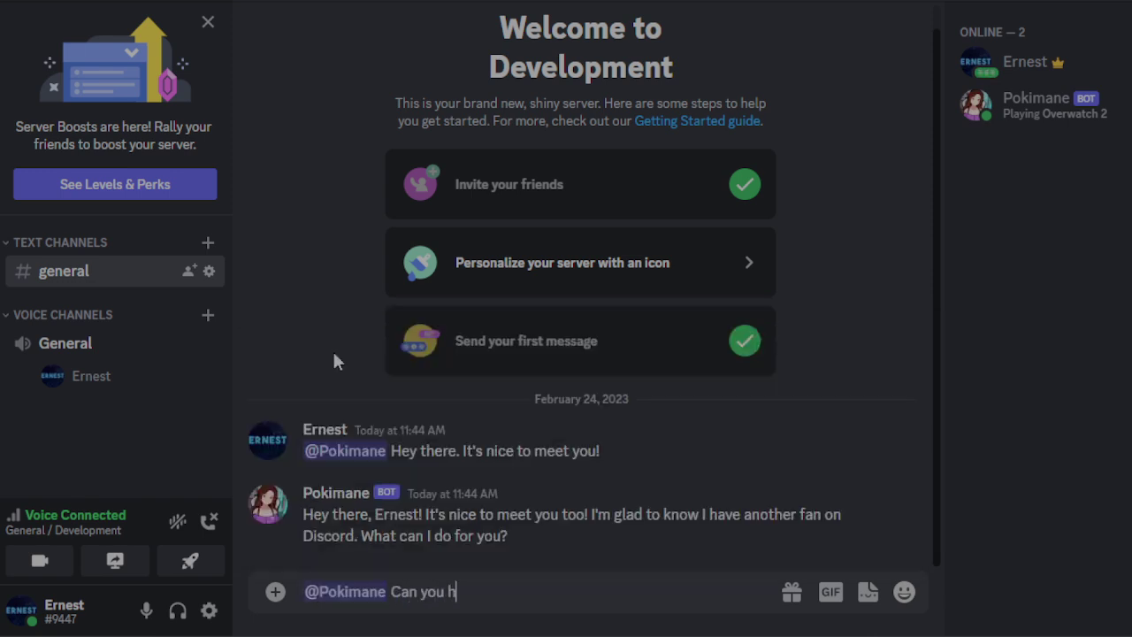
type("op on VC real quick?")
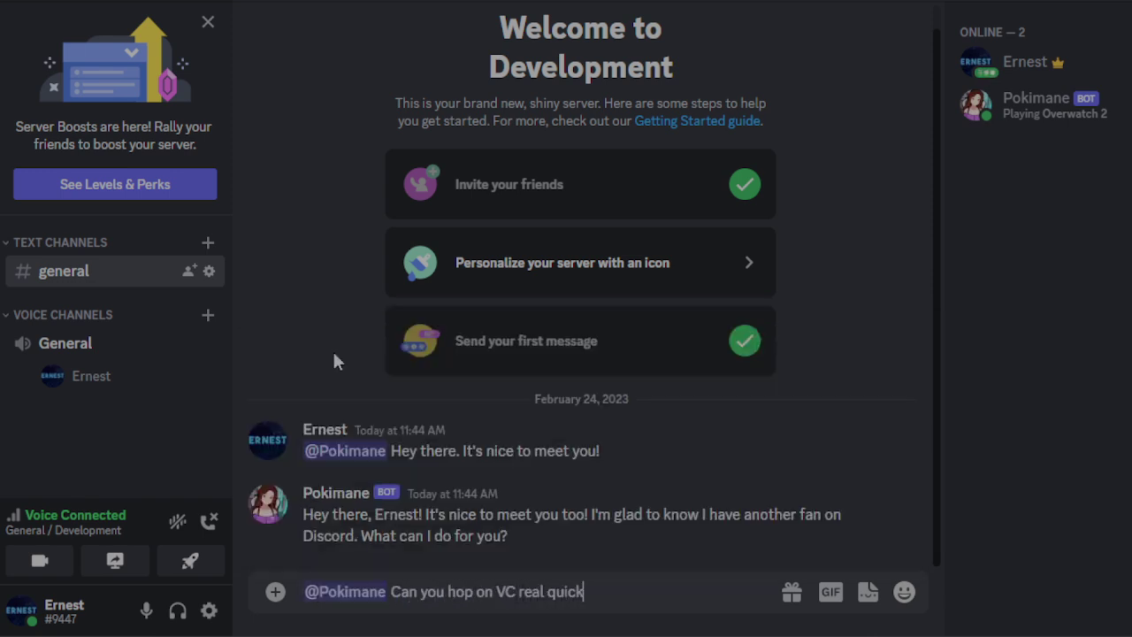
key("Return")
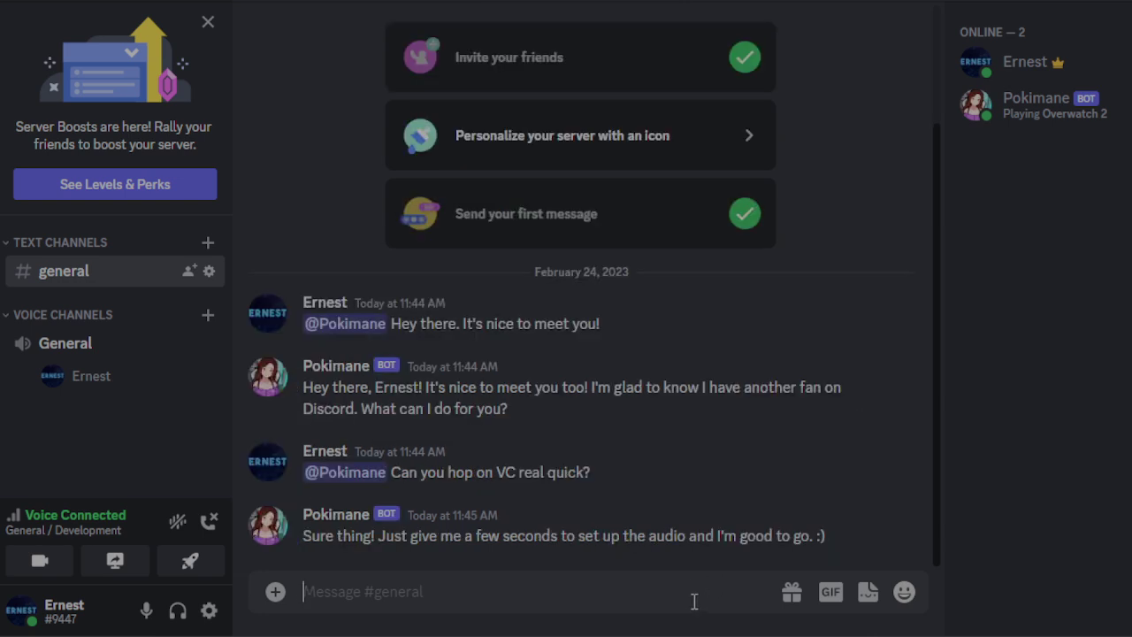
type("@")
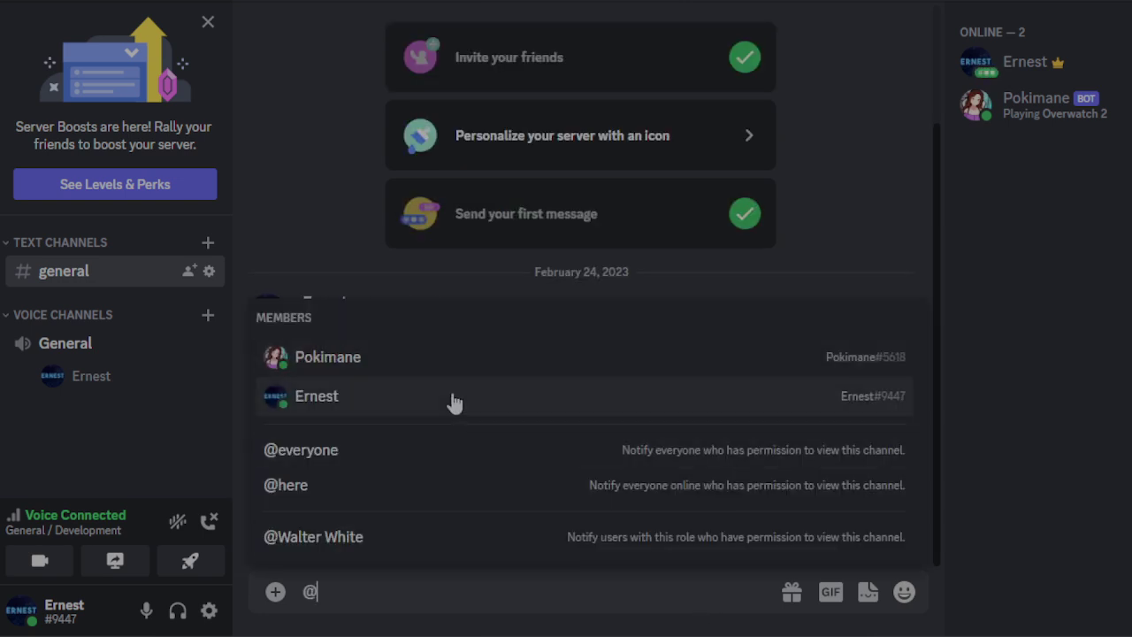
left_click(451, 403)
key("Return")
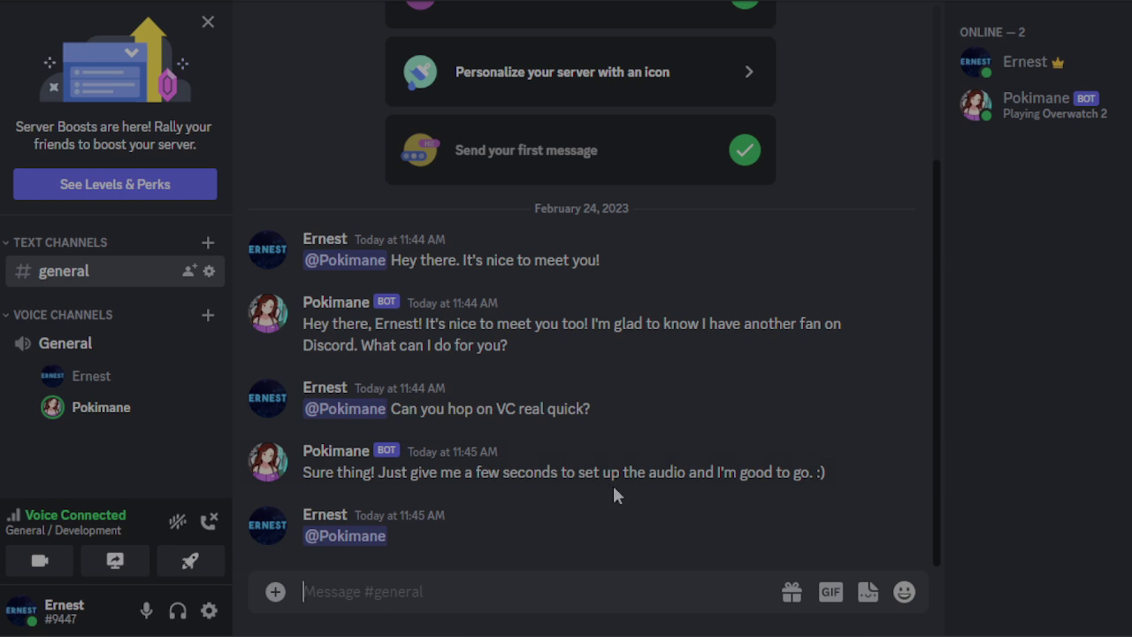
type("@")
left_click(542, 405)
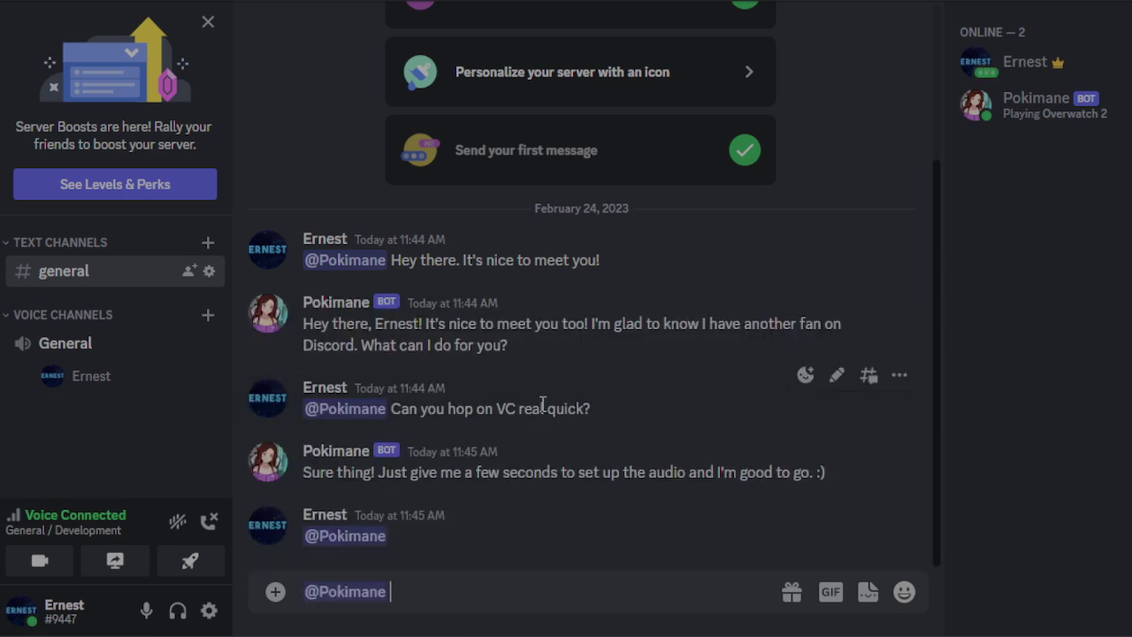
key("Return")
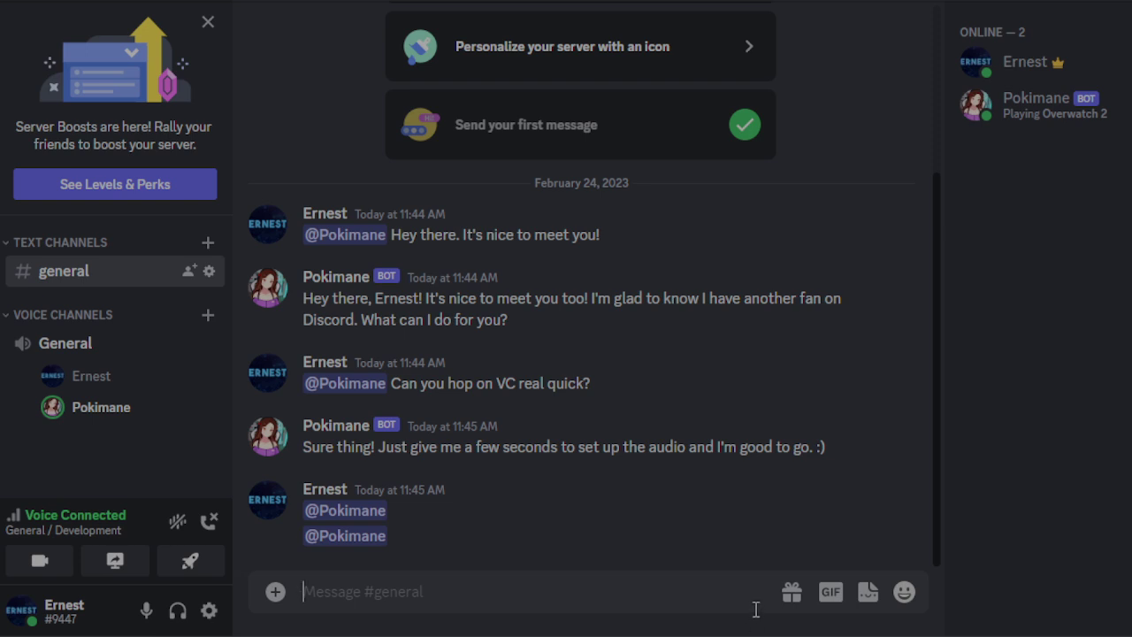
type("@")
left_click(445, 391)
key("Return")
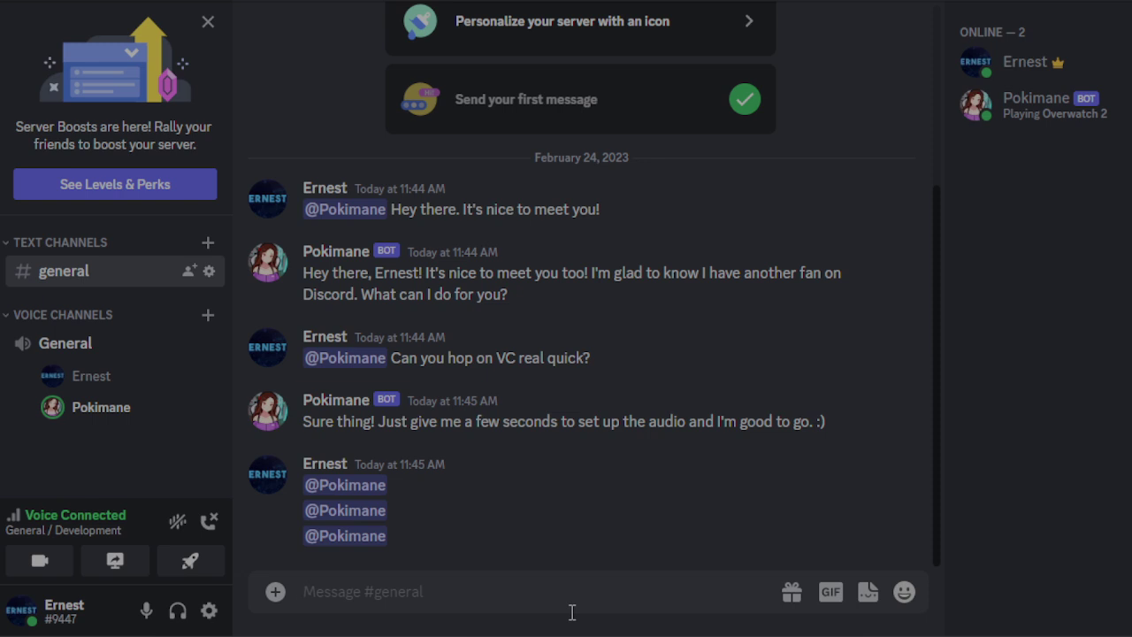
type("@")
left_click(398, 395)
key("Return")
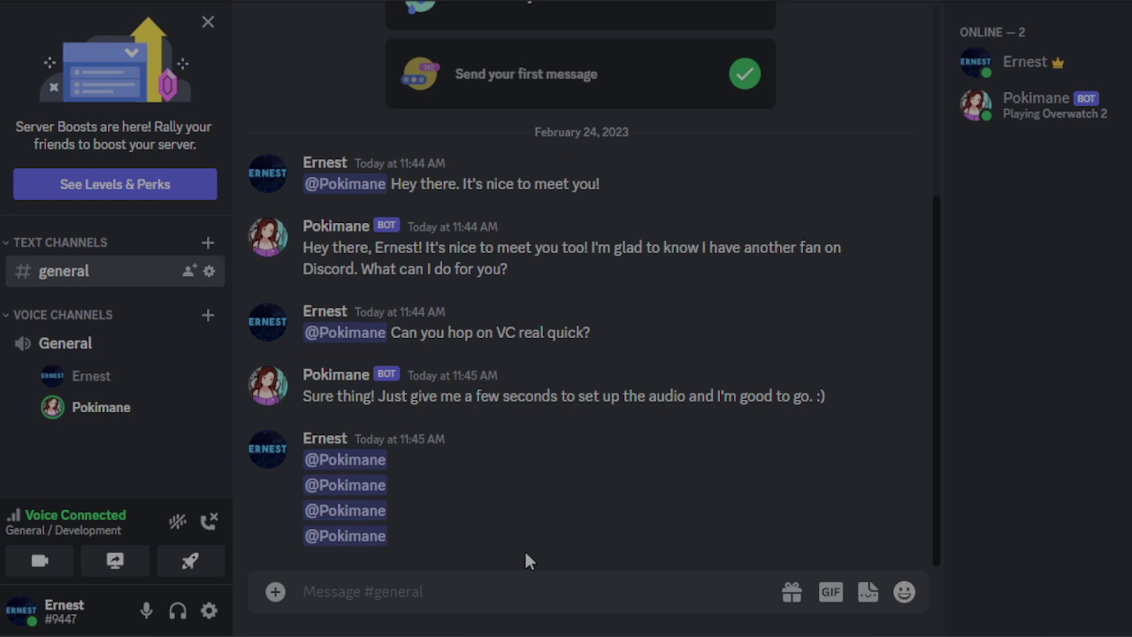
type("@")
left_click(443, 407)
key("Return")
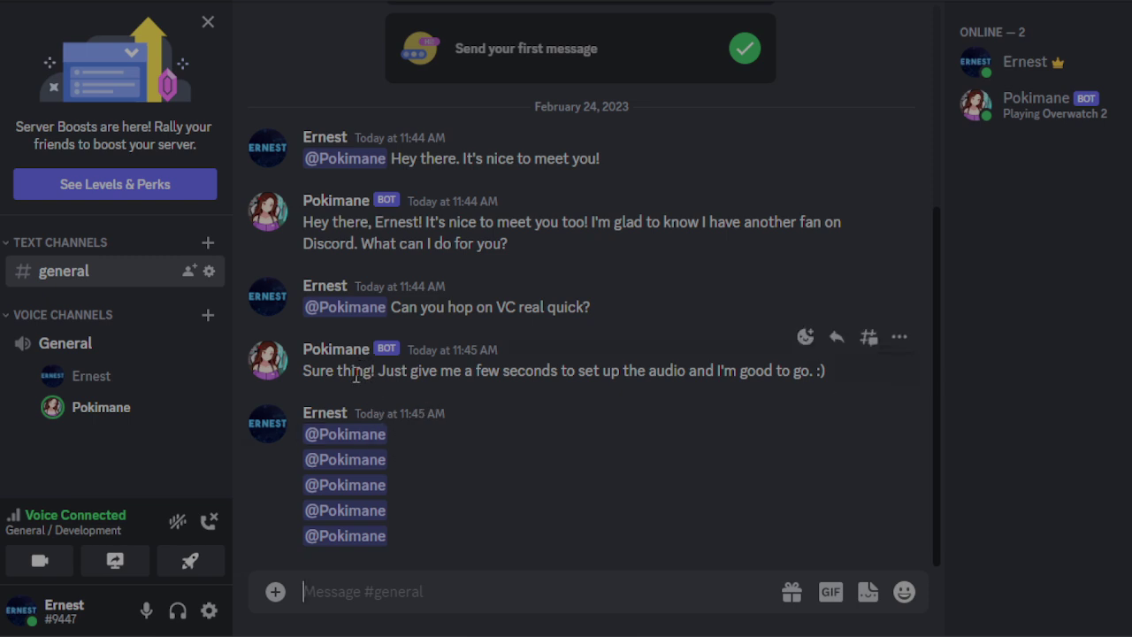
mouse_move(566, 484)
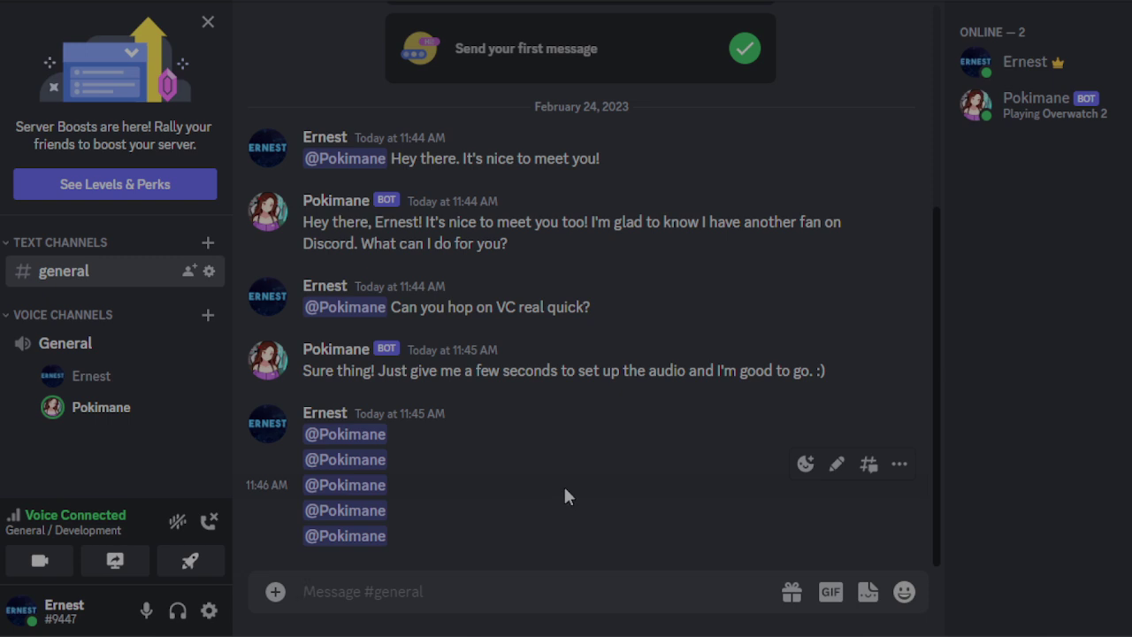
type("@")
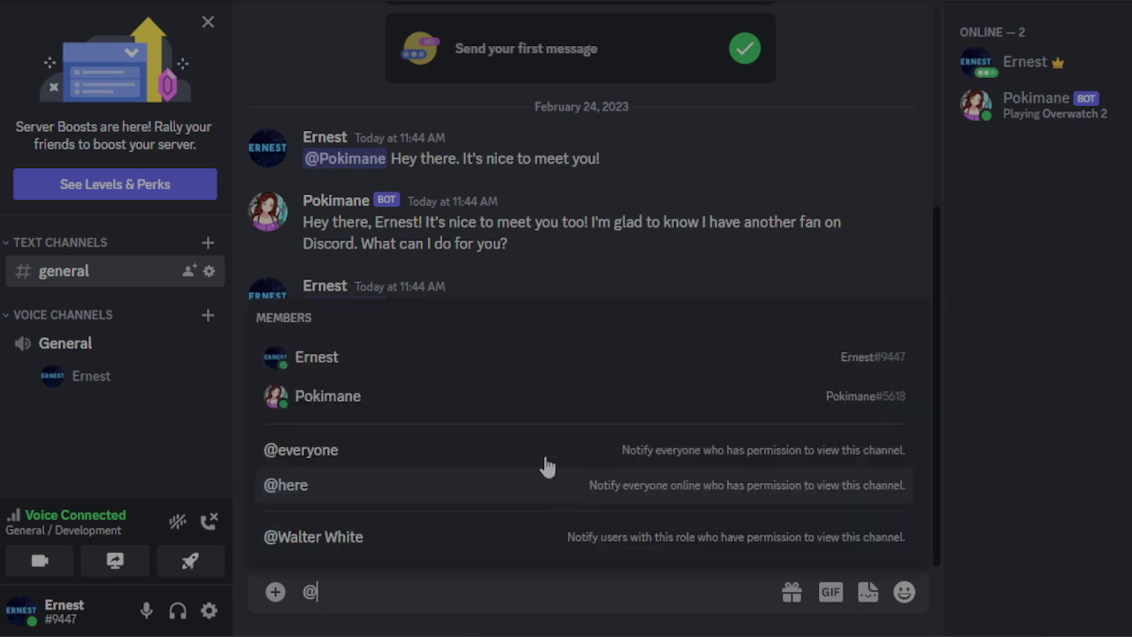
type("p")
key("Tab")
key("Return")
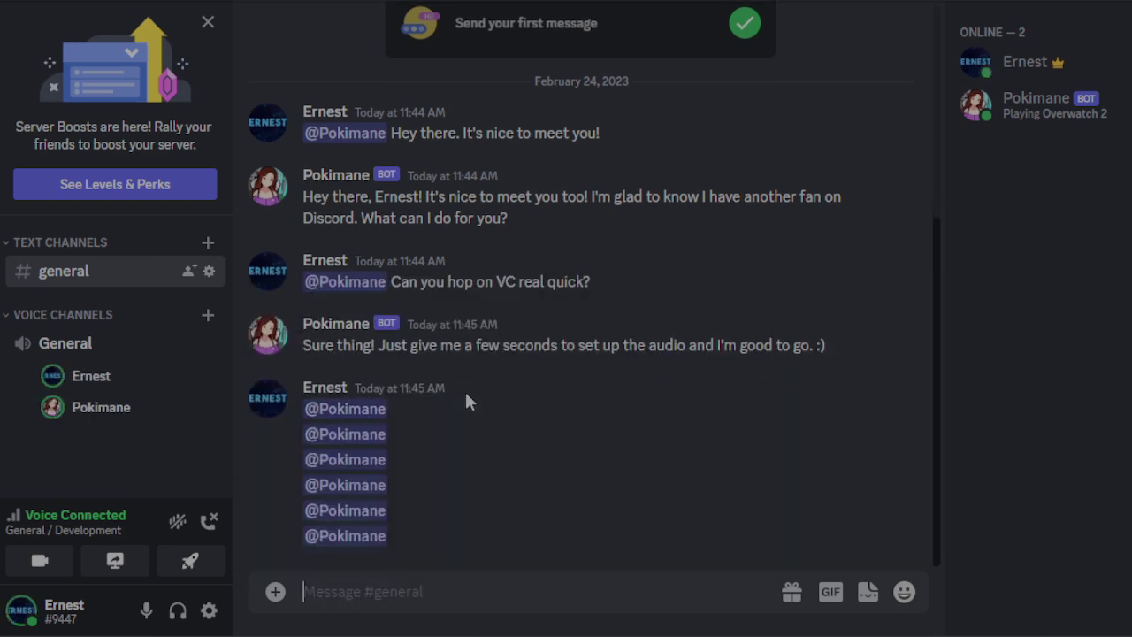